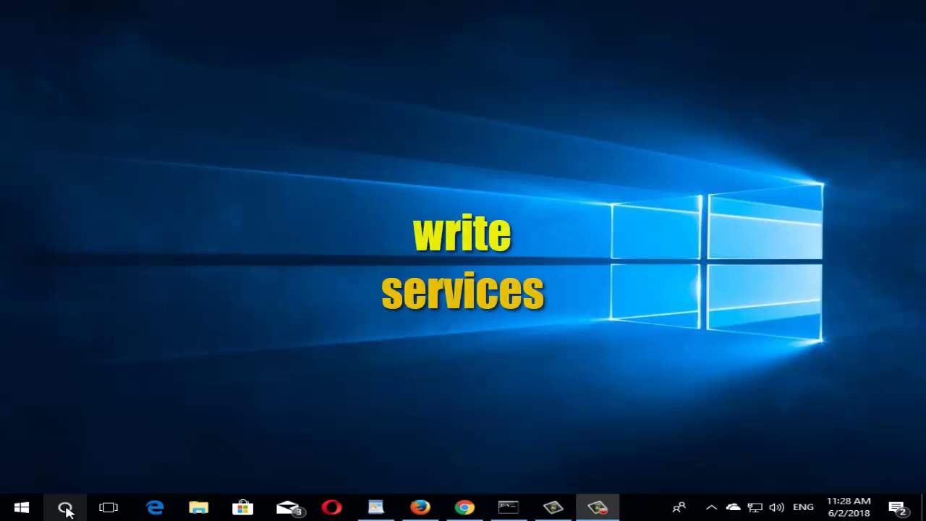
- Search for 'services' and launch the Services app
{"action": "left_click", "coordinate": [64, 506]}
{"action": "left_click", "coordinate": [128, 479]}
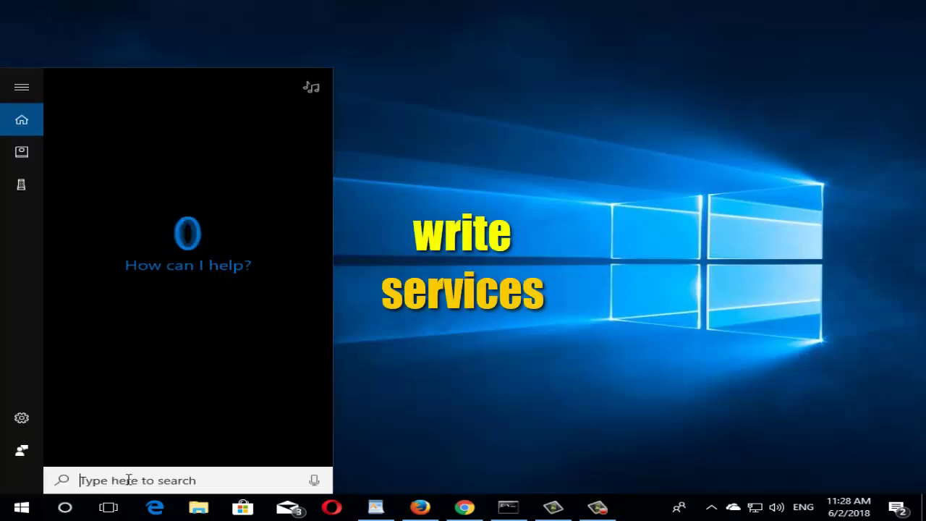
{"action": "type", "text": "service"}
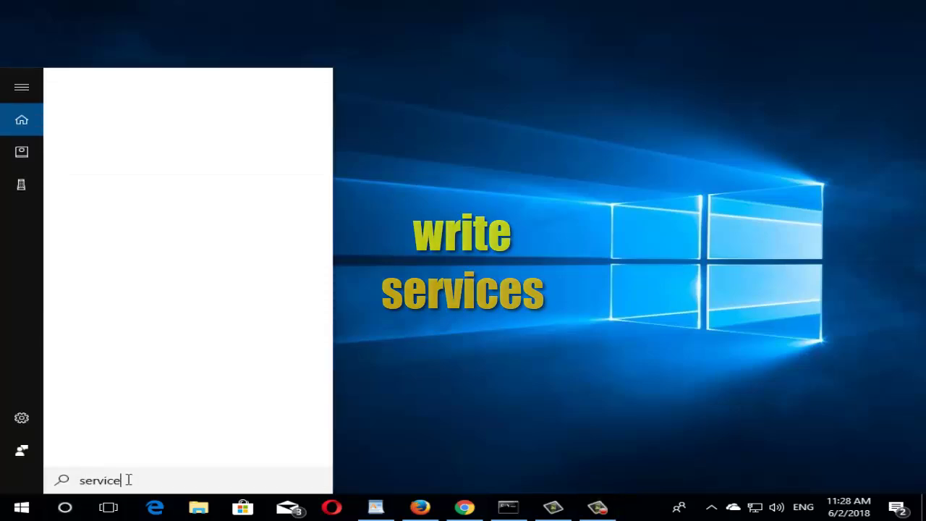
{"action": "type", "text": "s"}
{"action": "left_click", "coordinate": [139, 156]}
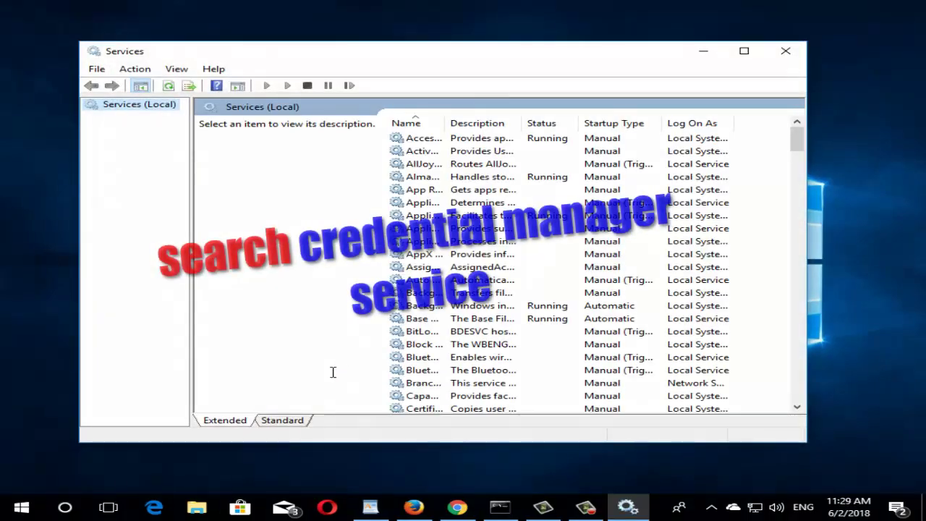
- Widen the Name column and select the Credential Manager service in the list
{"action": "left_click", "coordinate": [479, 293]}
{"action": "scroll", "coordinate": [478, 303], "scroll_direction": "down", "scroll_amount": 5}
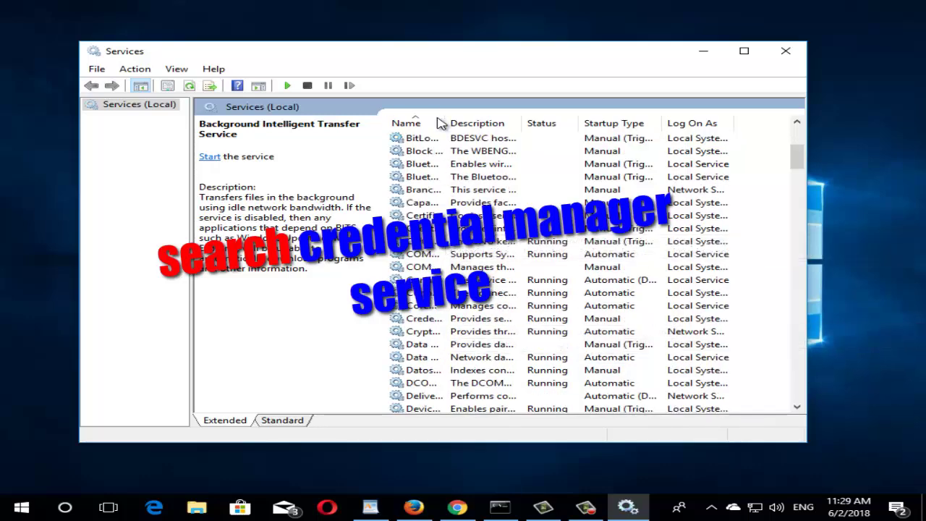
{"action": "left_click_drag", "start_coordinate": [446, 123], "coordinate": [537, 126]}
{"action": "left_click", "coordinate": [454, 322]}
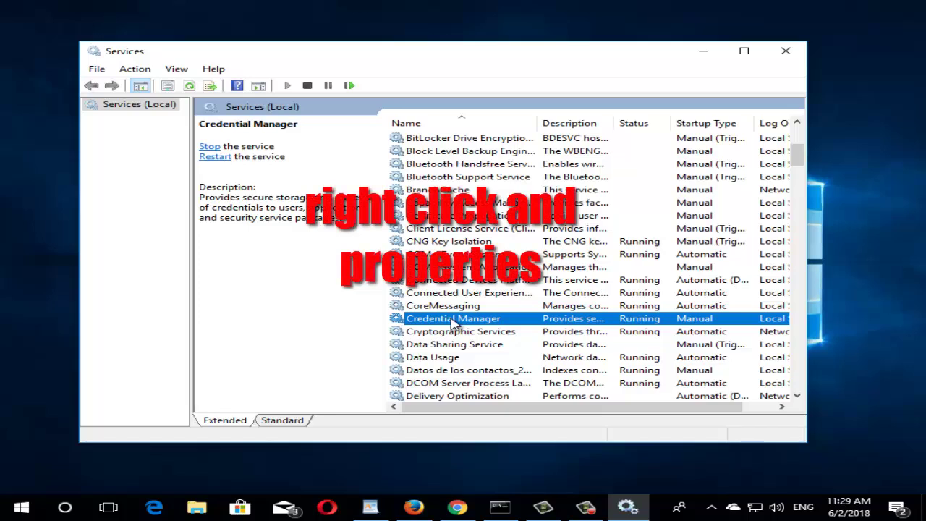
- In Credential Manager's properties, set startup type to Automatic, stop the service, and close
{"action": "right_click", "coordinate": [454, 322]}
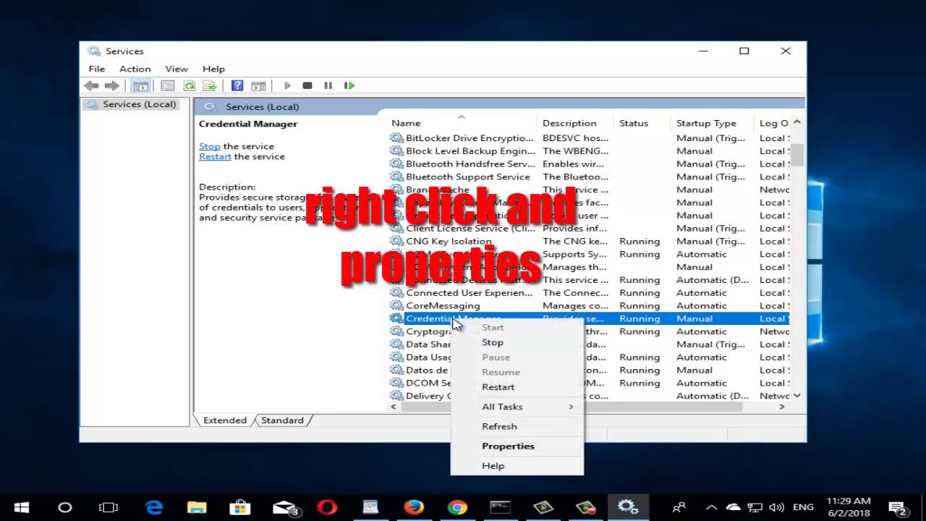
{"action": "left_click", "coordinate": [514, 446]}
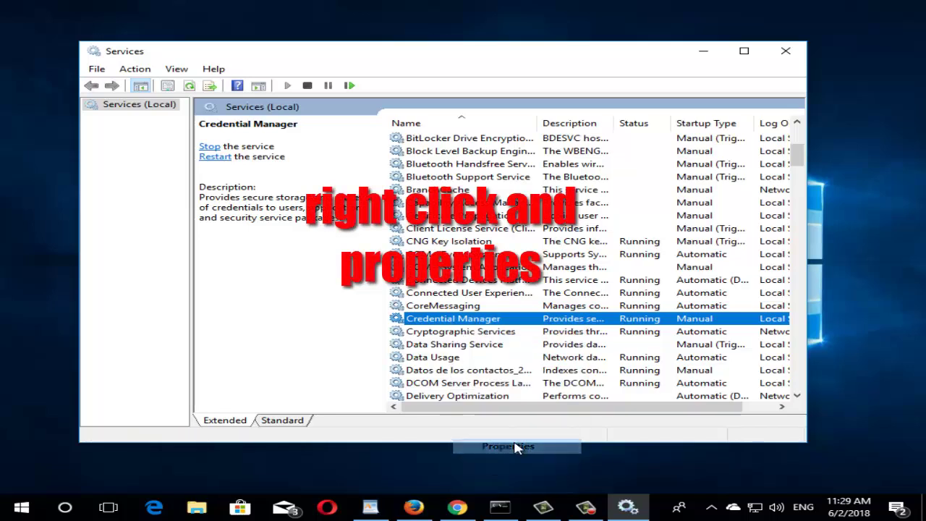
{"action": "left_click", "coordinate": [400, 235]}
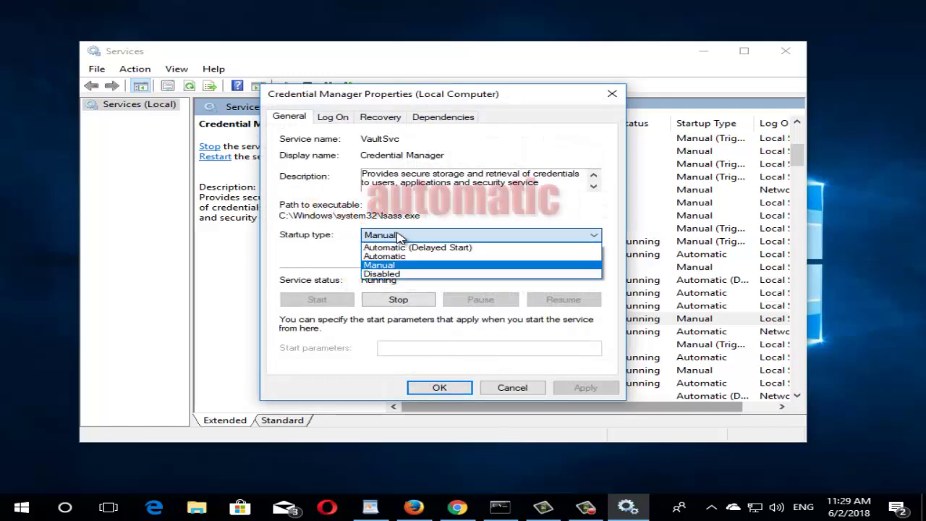
{"action": "left_click", "coordinate": [411, 256]}
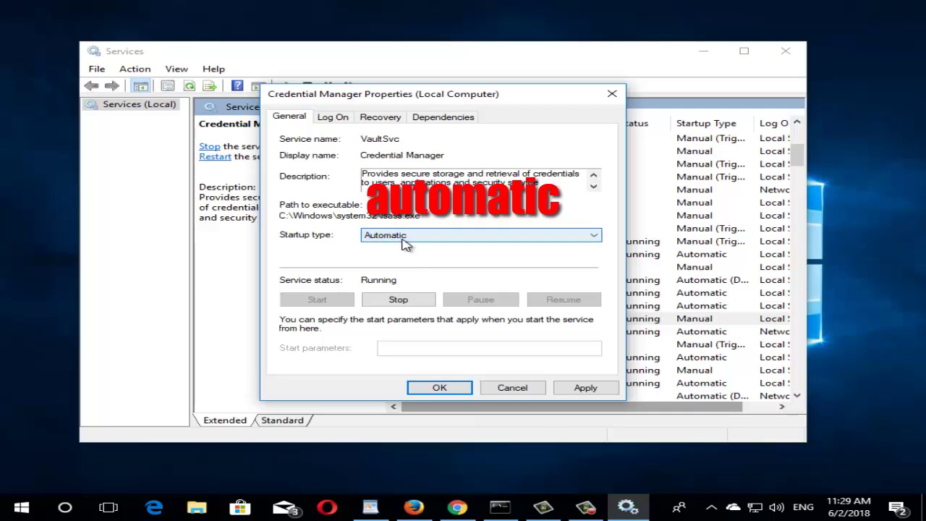
{"action": "left_click", "coordinate": [412, 235]}
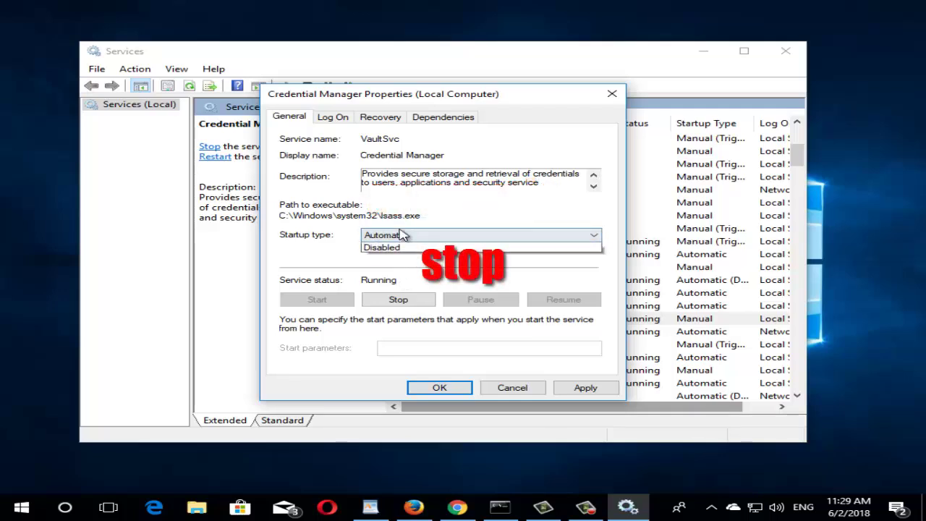
{"action": "left_click", "coordinate": [416, 249]}
{"action": "left_click", "coordinate": [413, 236]}
{"action": "left_click", "coordinate": [412, 257]}
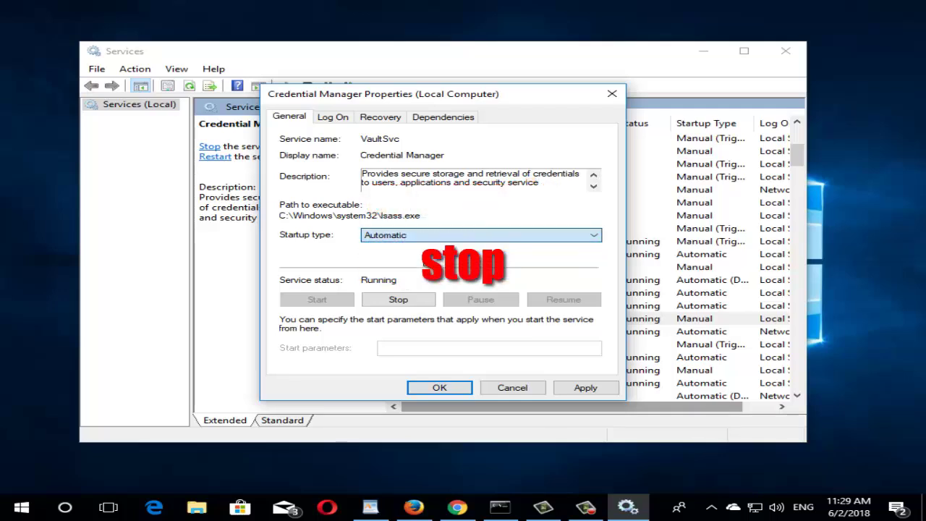
{"action": "left_click", "coordinate": [403, 299]}
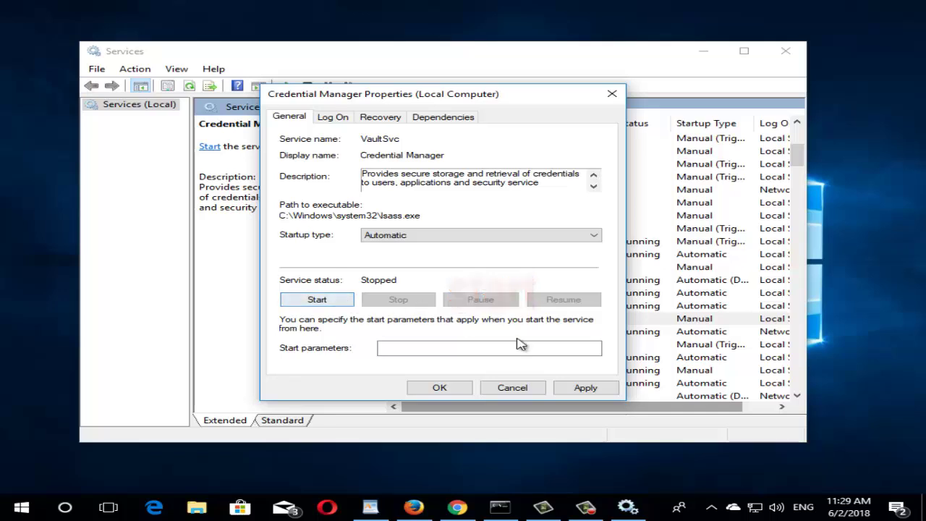
{"action": "left_click", "coordinate": [504, 388]}
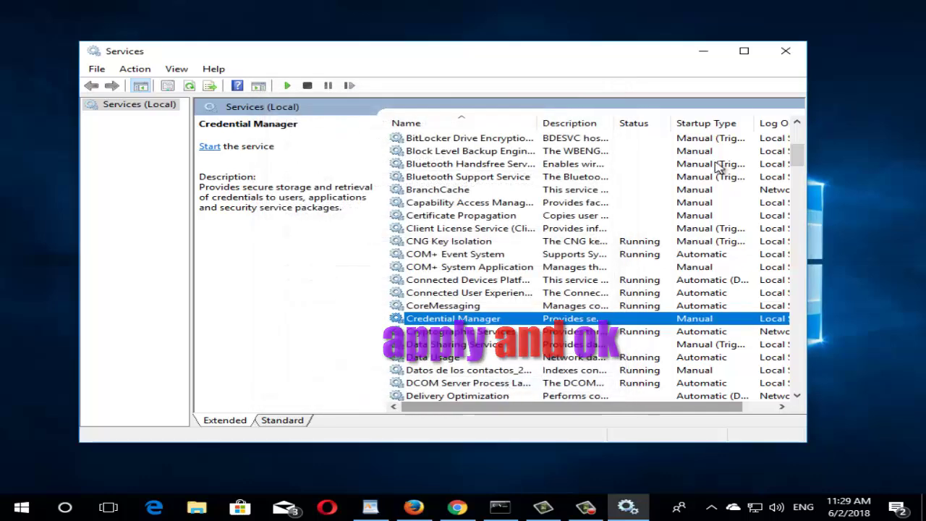
- Close Services and launch System Configuration by searching 'msconfig'
{"action": "left_click", "coordinate": [786, 51]}
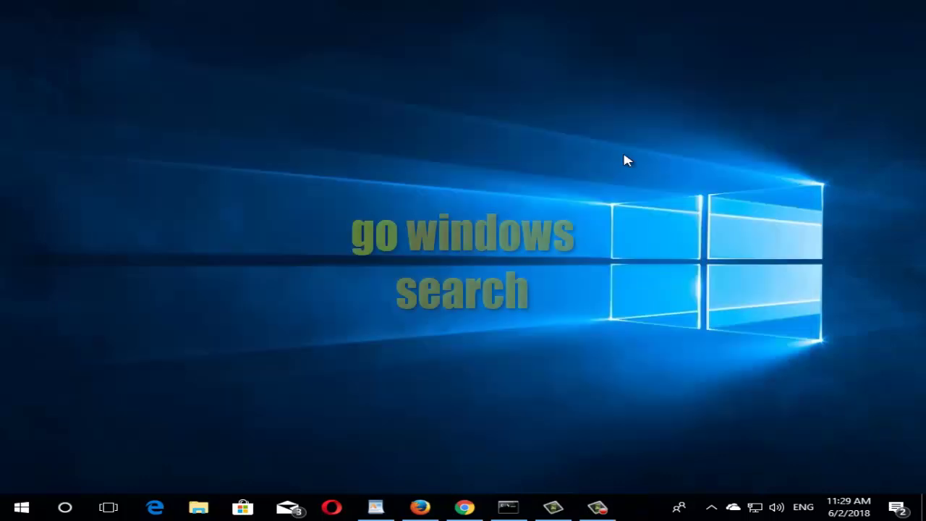
{"action": "left_click", "coordinate": [72, 505]}
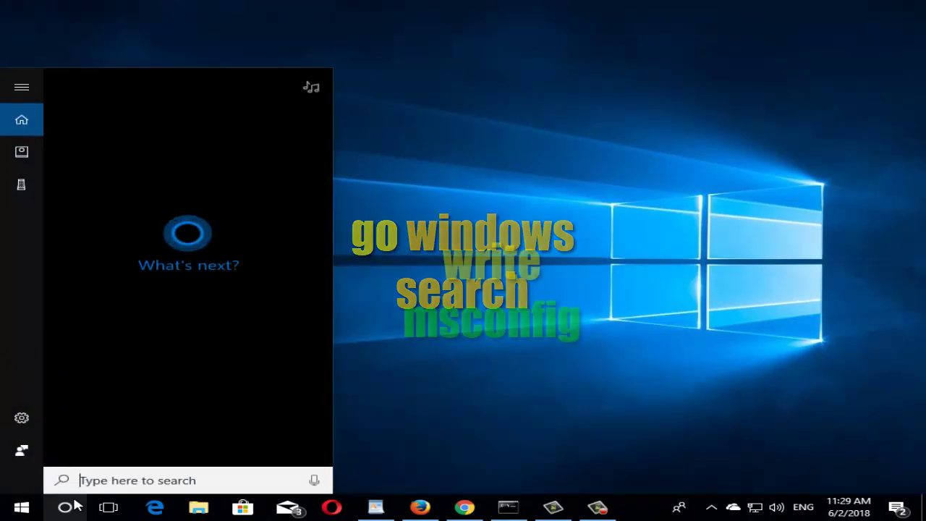
{"action": "type", "text": "msconfig"}
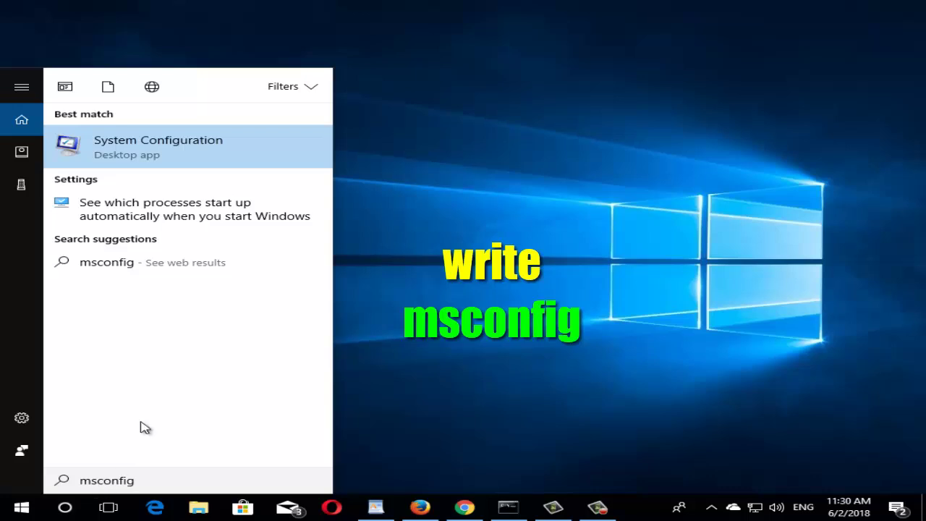
{"action": "left_click", "coordinate": [185, 157]}
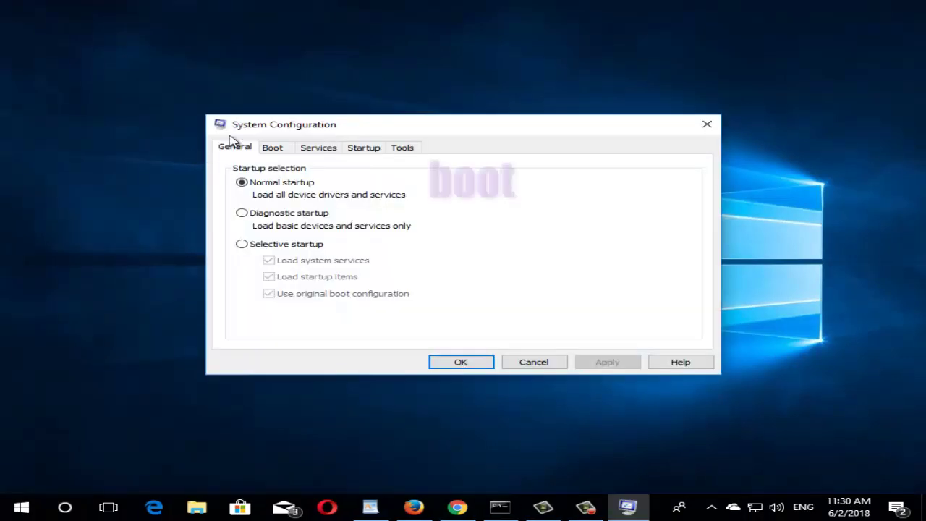
- Check the Boot tab shows Safe boot unchecked, then close System Configuration with OK
{"action": "left_click", "coordinate": [272, 148]}
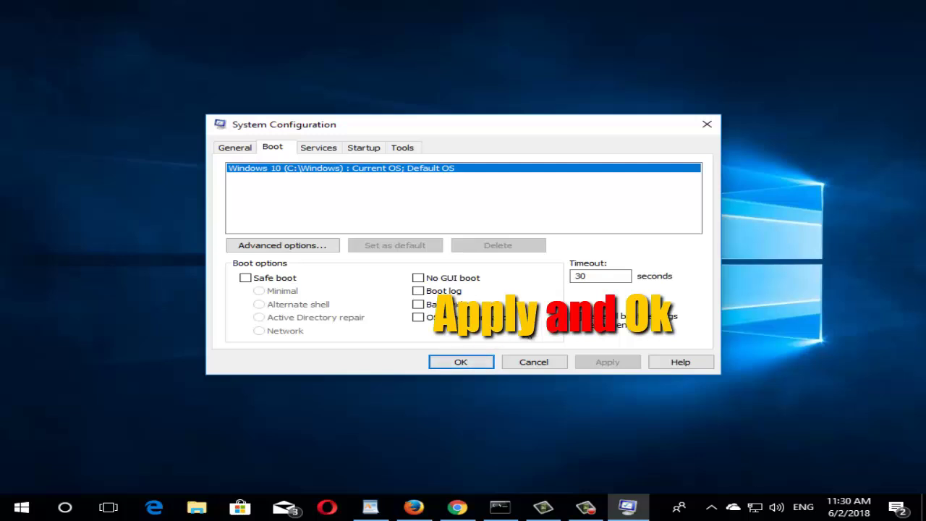
{"action": "left_click", "coordinate": [544, 368]}
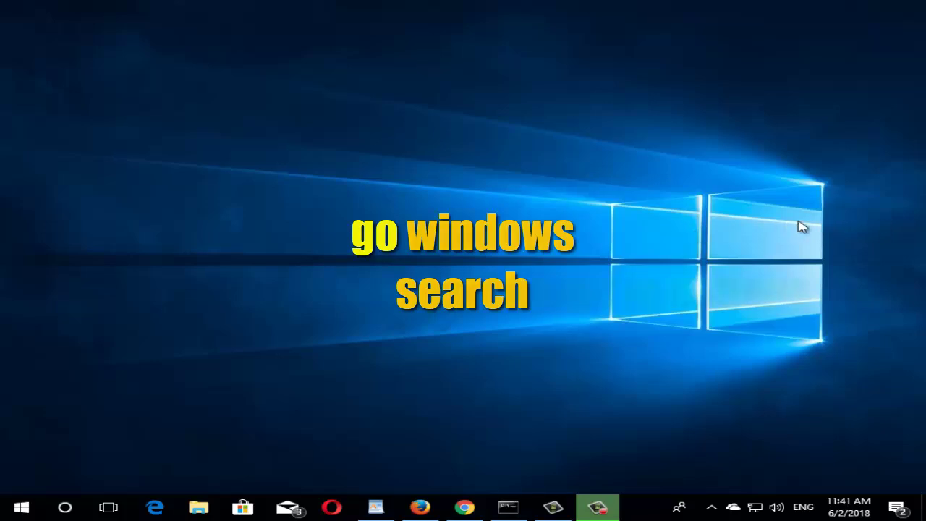
- Search 'sign in options', fixing the typo, and open the Sign-in options settings page
{"action": "left_click", "coordinate": [67, 508]}
{"action": "type", "text": "sig i"}
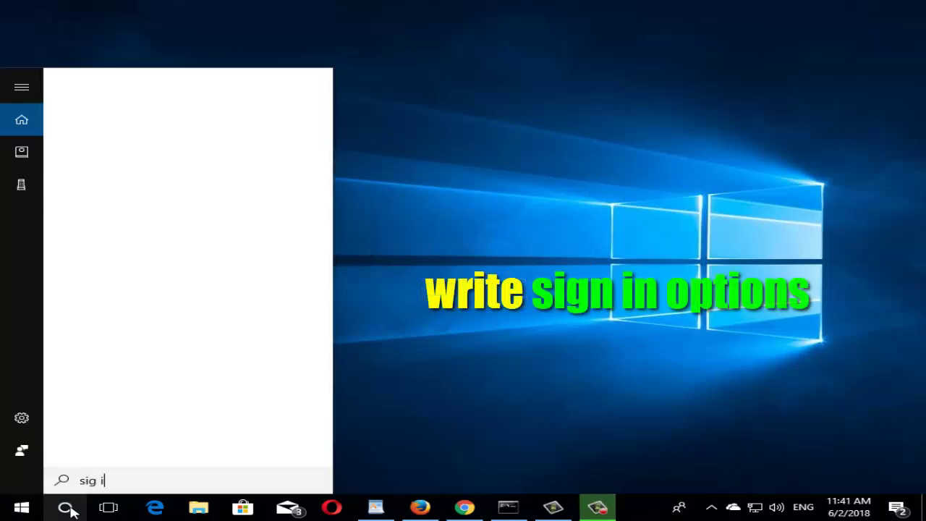
{"action": "type", "text": "n "}
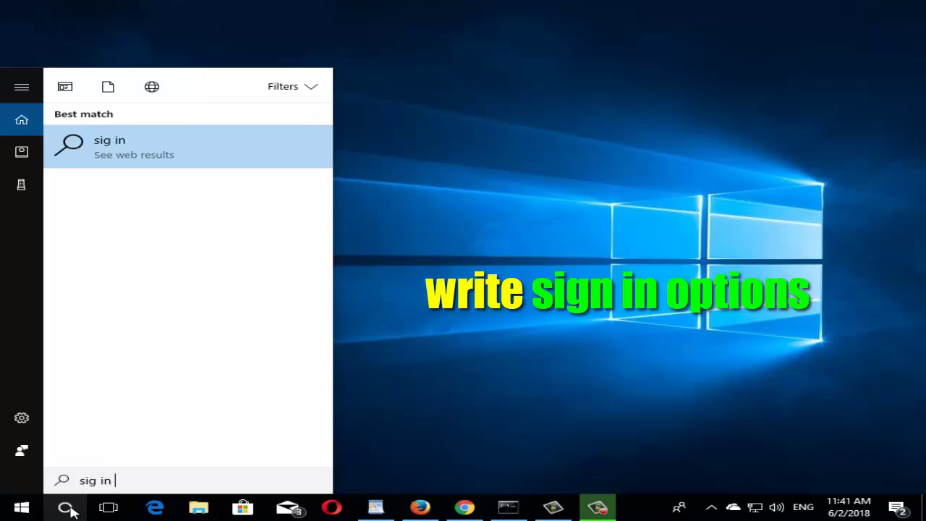
{"action": "type", "text": "options"}
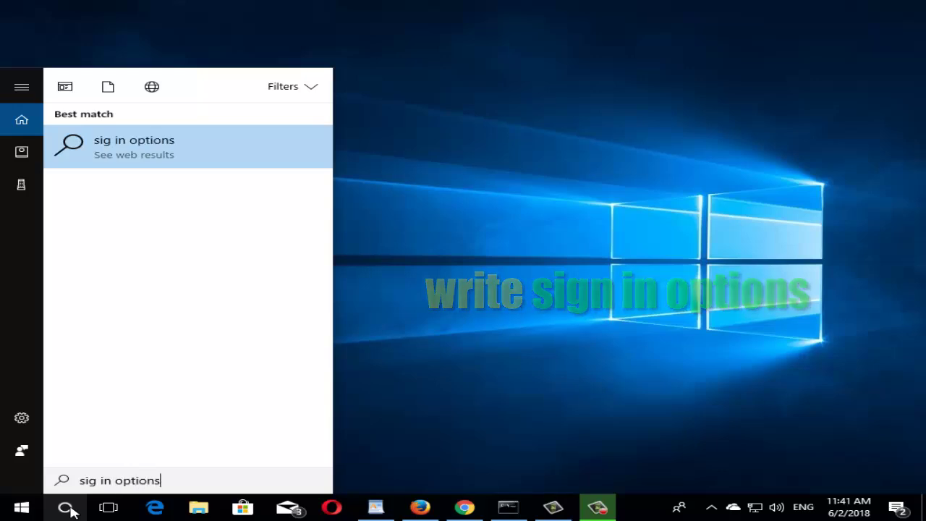
{"action": "key", "text": "Left"}
{"action": "key", "text": "Left"}
{"action": "key", "text": "Left"}
{"action": "key", "text": "Left"}
{"action": "key", "text": "Left"}
{"action": "key", "text": "Left"}
{"action": "key", "text": "Left"}
{"action": "key", "text": "Left"}
{"action": "key", "text": "Left"}
{"action": "key", "text": "Left"}
{"action": "key", "text": "Left"}
{"action": "type", "text": "n"}
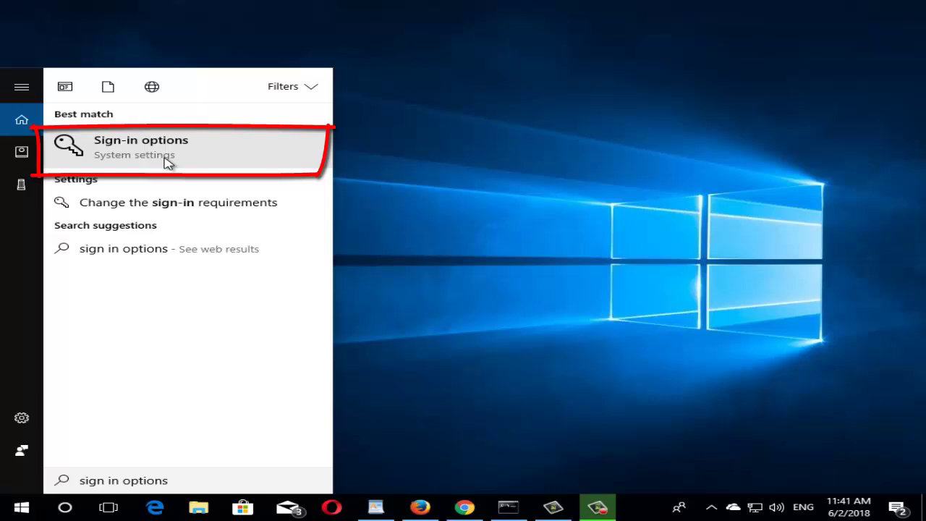
{"action": "left_click", "coordinate": [167, 159]}
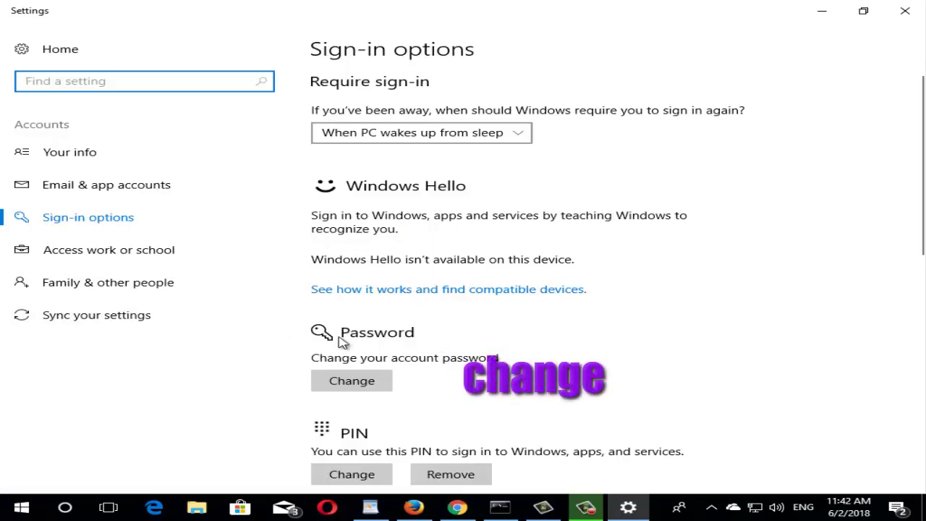
- Start the password change, verifying identity with the account PIN and current password
{"action": "left_click", "coordinate": [362, 390]}
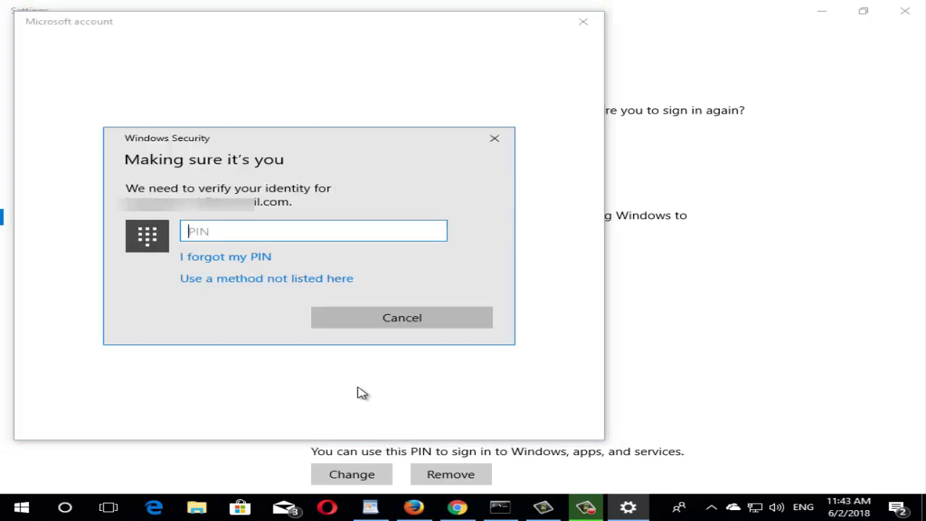
{"action": "type", "text": "1"}
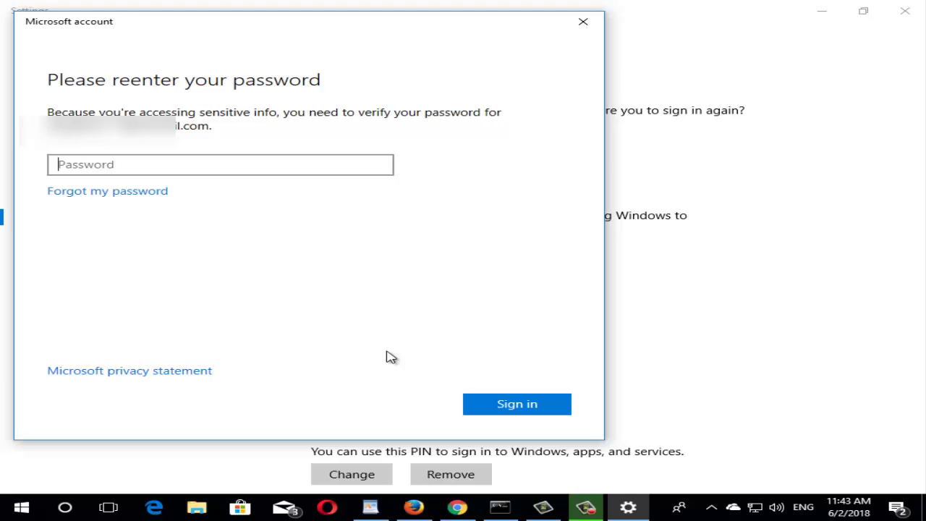
{"action": "type", "text": "***"}
{"action": "key", "text": "Return"}
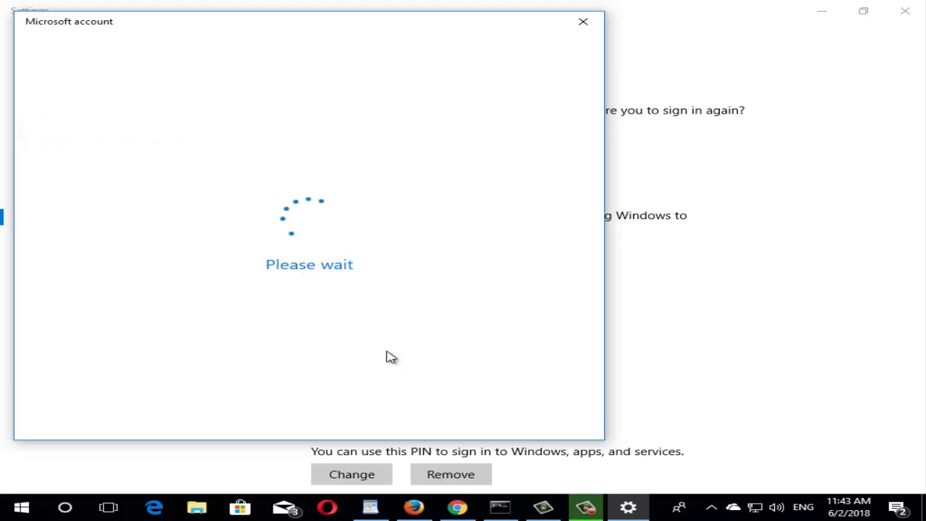